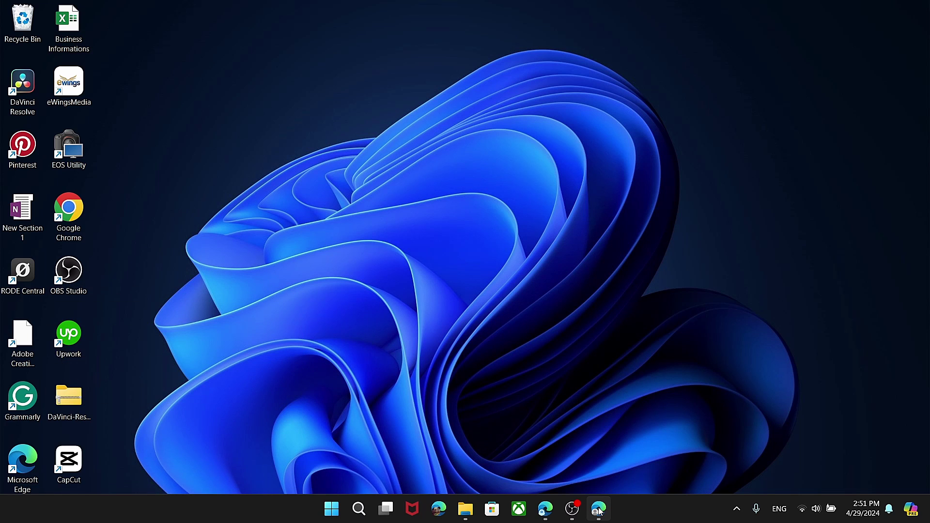
Step: Bring up the Notion workspace and open its Trash list of deleted pages
left_click(598, 511)
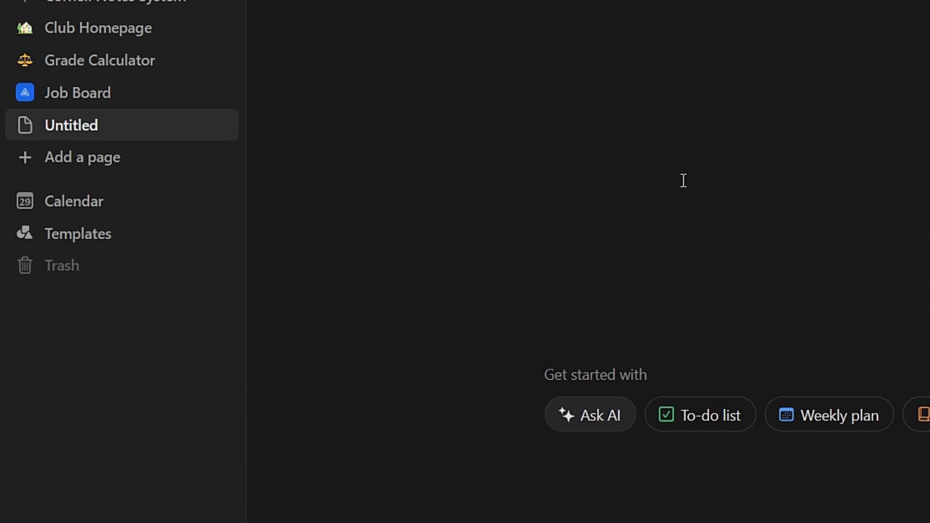
left_click(64, 270)
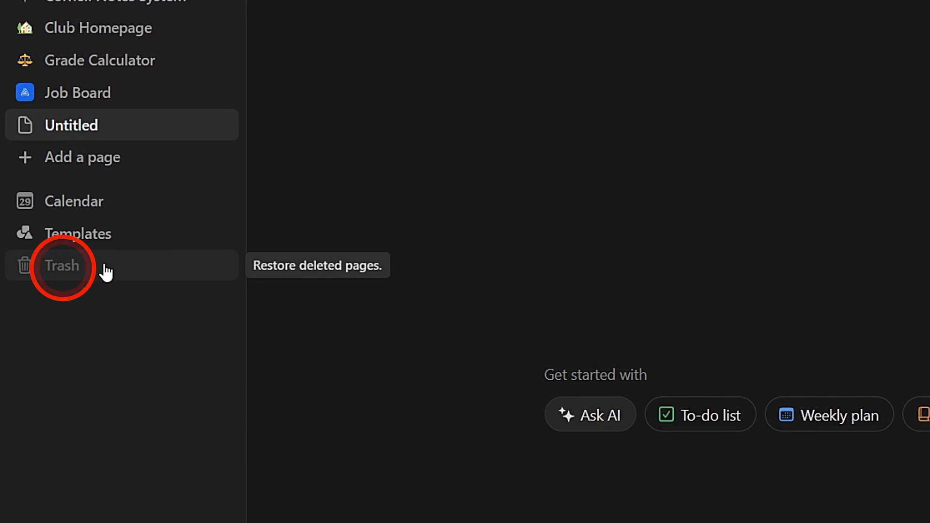
left_click(106, 271)
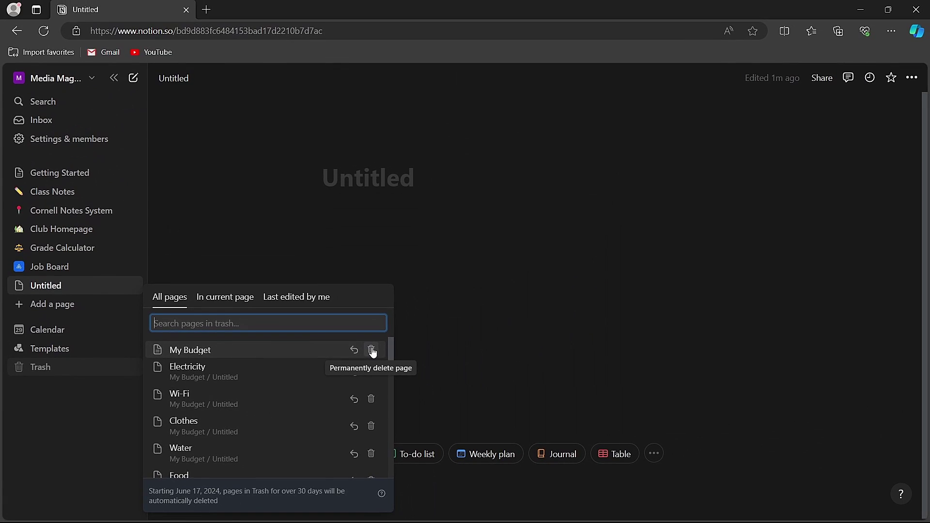
Step: Permanently delete My Budget from the trash, then attempt the same for Electricity (permissions error)
left_click(371, 350)
left_click(428, 297)
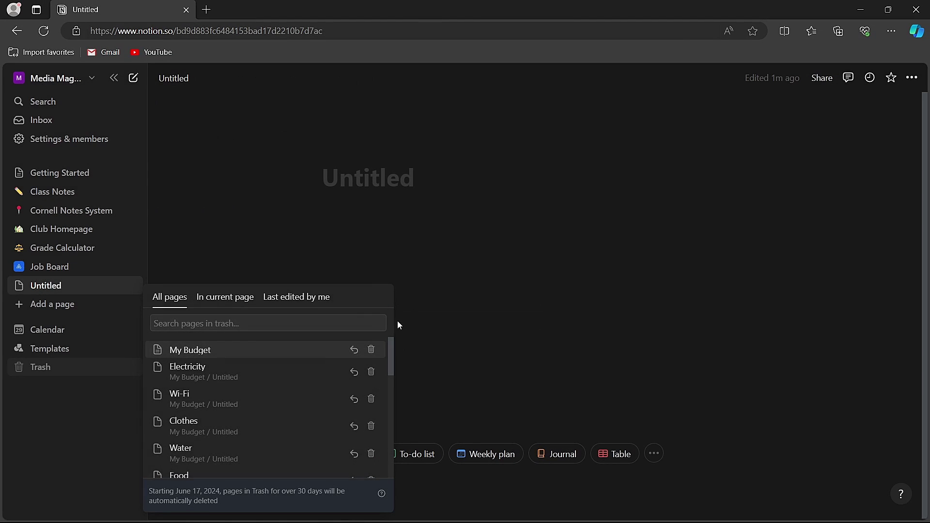
left_click(373, 354)
left_click(433, 299)
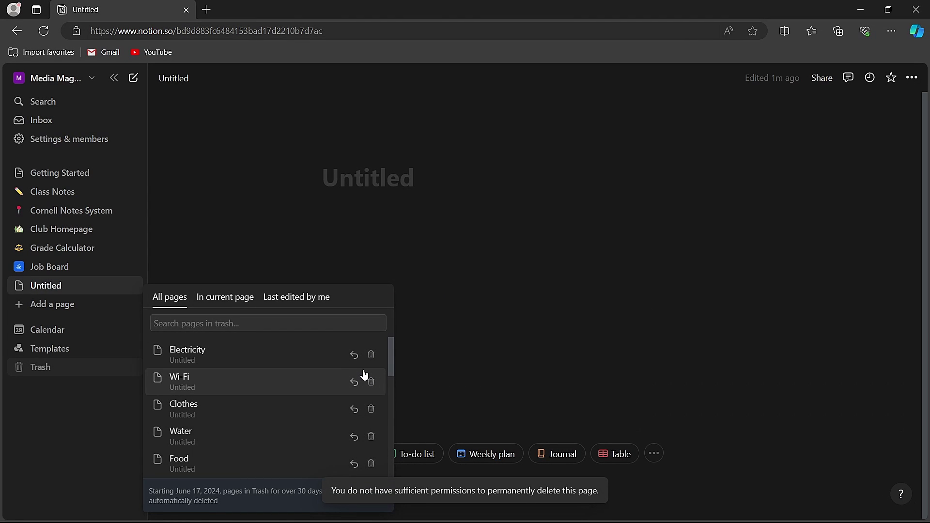
scroll(364, 374, "down", 1)
scroll(365, 375, "down", 3)
scroll(365, 374, "down", 3)
scroll(365, 375, "down", 1)
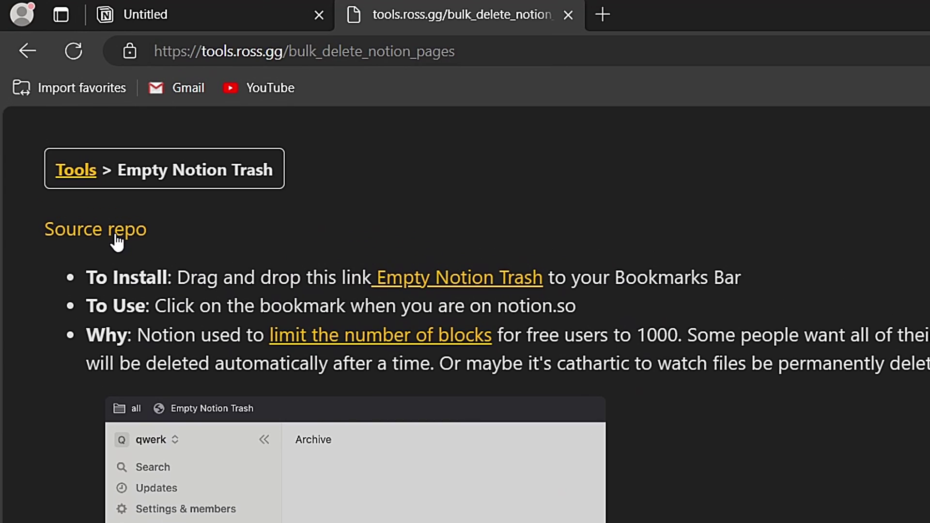
Step: Save the Empty Notion Trash link to the bookmarks bar and return to the Notion page
left_click_drag(436, 280, 443, 268)
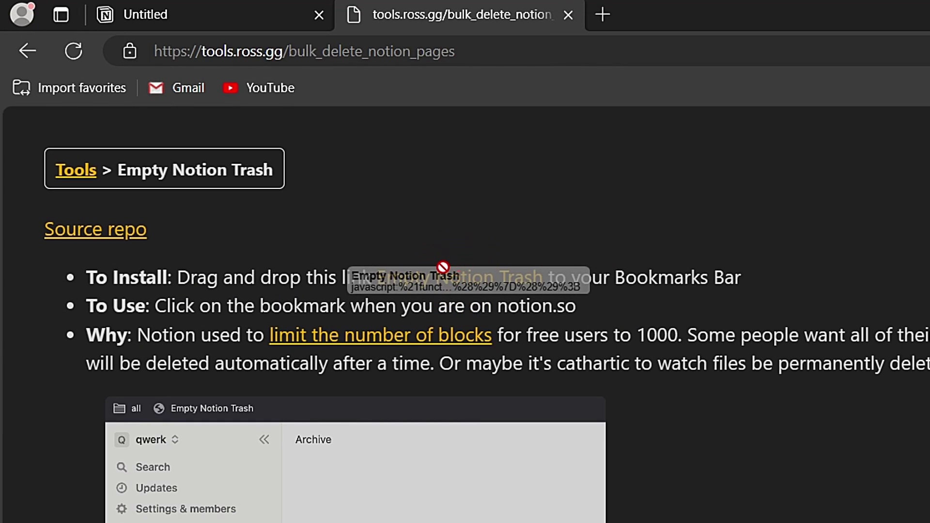
left_click_drag(443, 268, 411, 80)
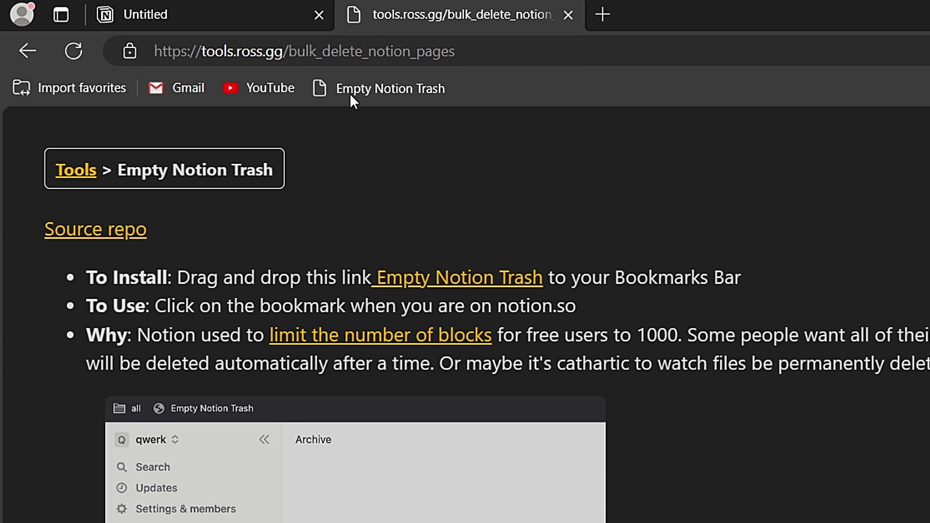
left_click(155, 9)
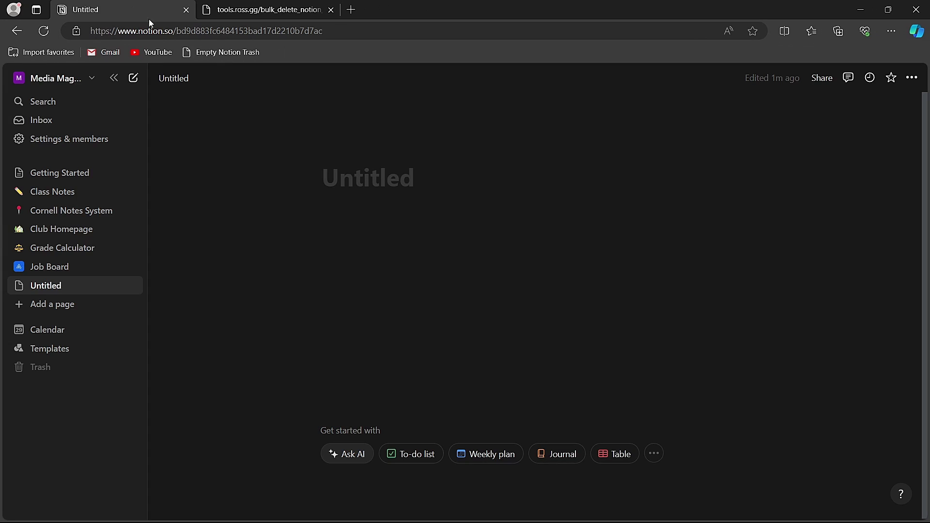
Step: Run the Empty Notion Trash bookmarklet on Notion's Trash so it shows No results
left_click(80, 372)
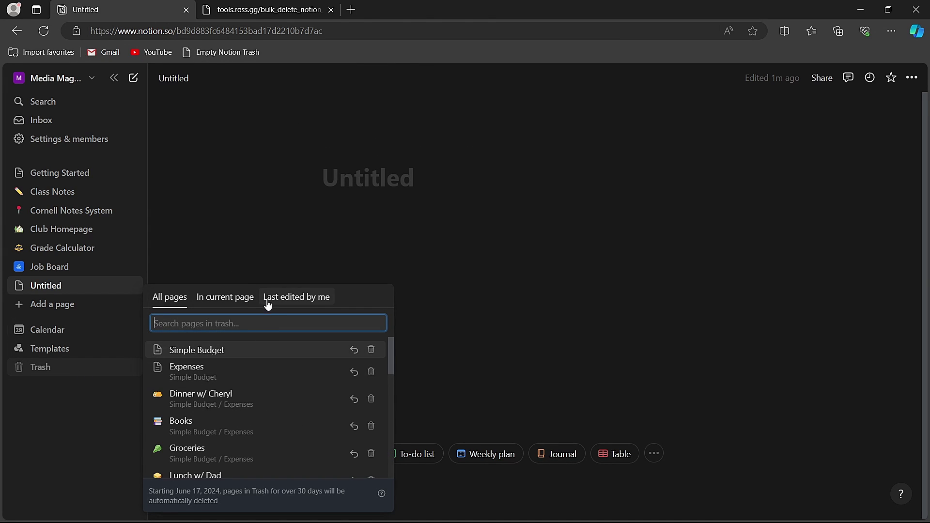
left_click(237, 51)
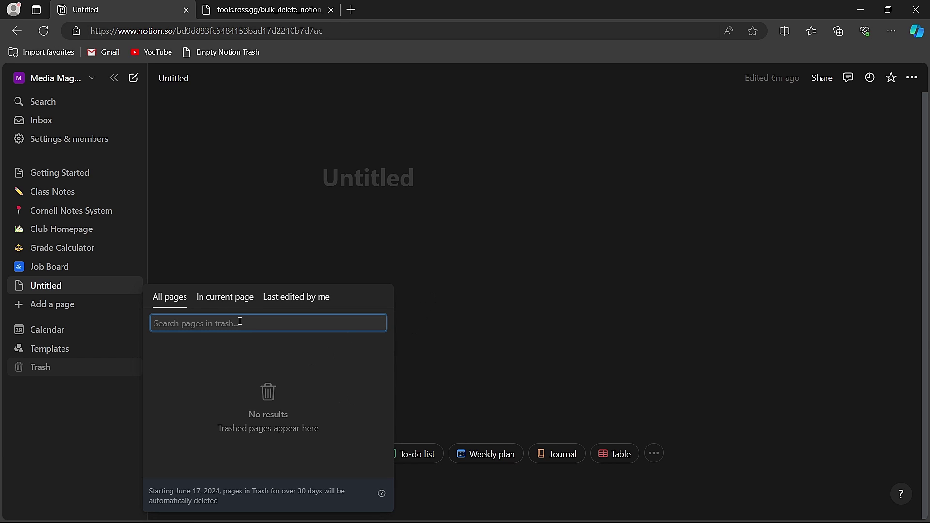
Step: Check the current-page and edited-by-me trash filters are empty, then close the trash list
left_click(229, 308)
left_click(299, 305)
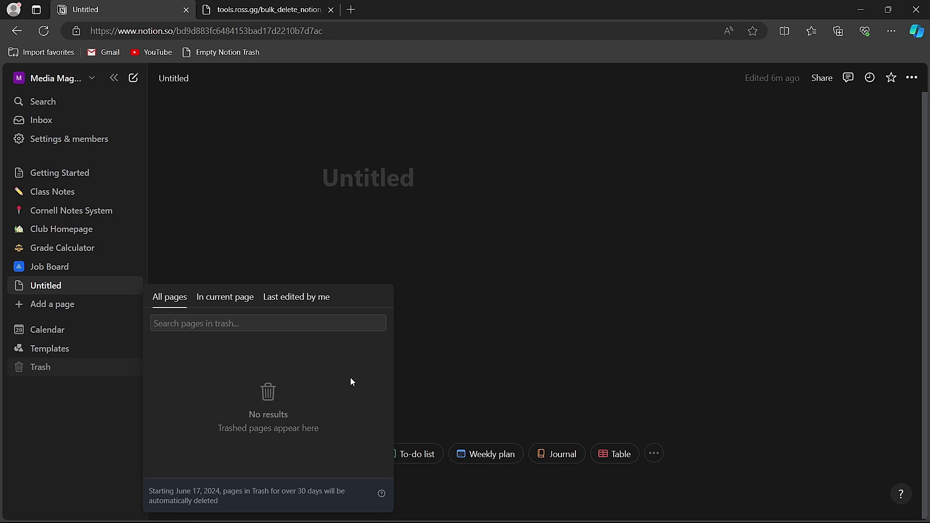
left_click(434, 356)
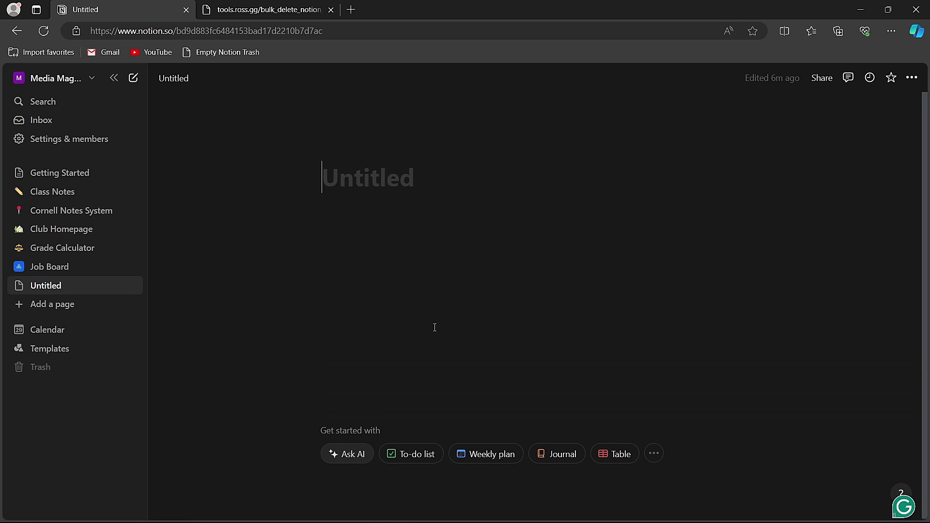
Step: Minimize the Edge window so only the Windows desktop is showing
left_click(860, 10)
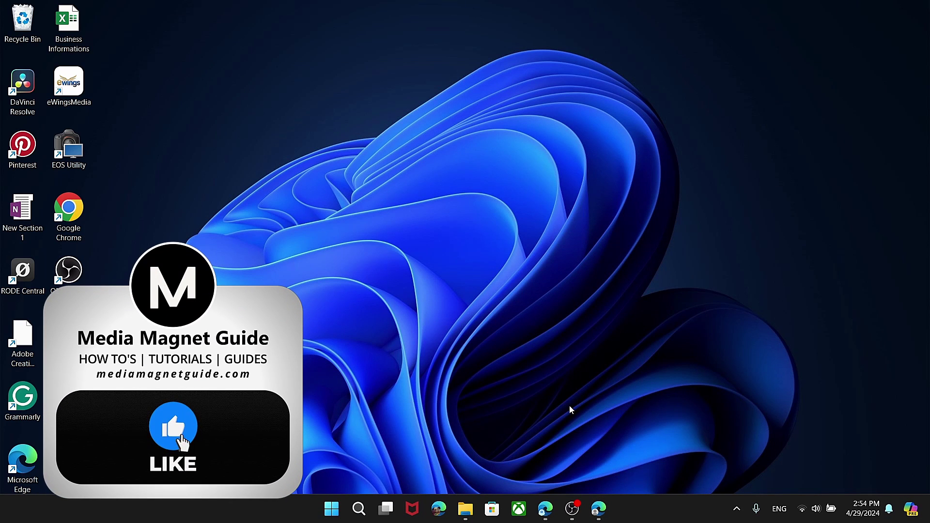